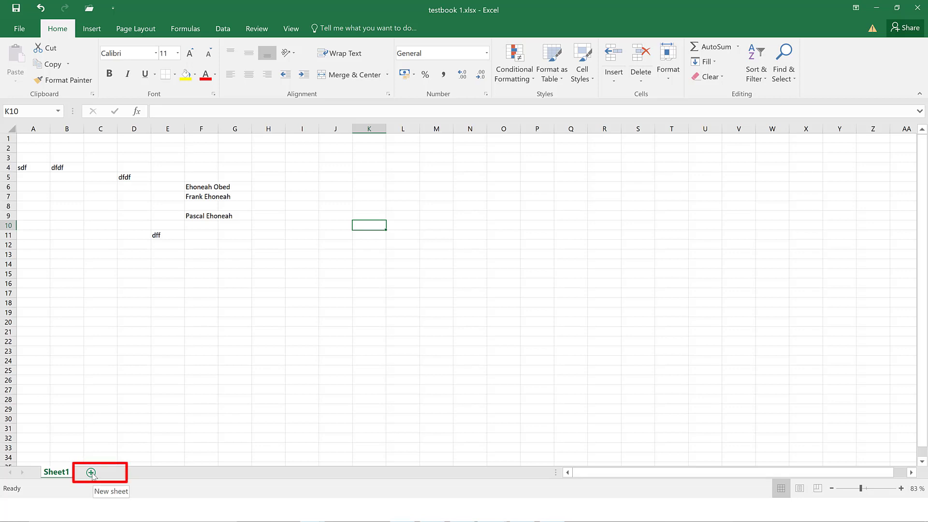
Step: Add two new blank worksheets after Sheet1
click(91, 473)
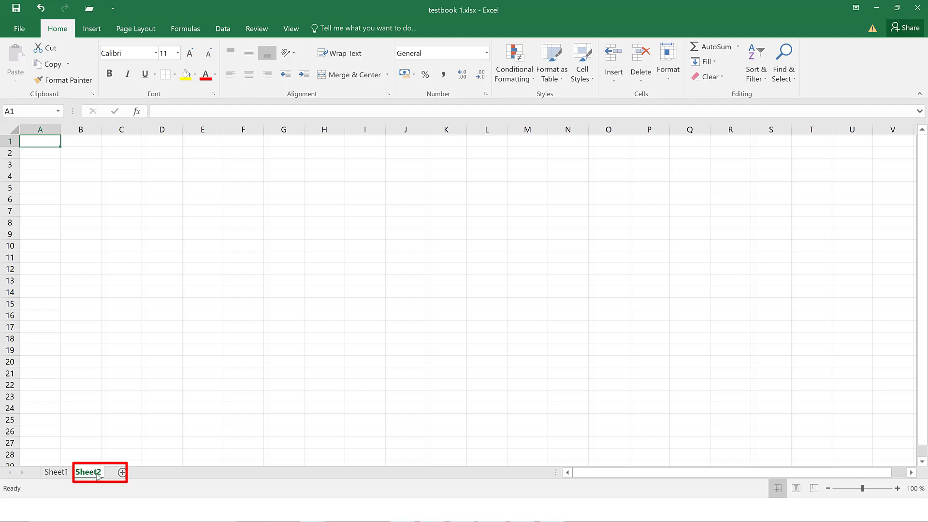
click(122, 472)
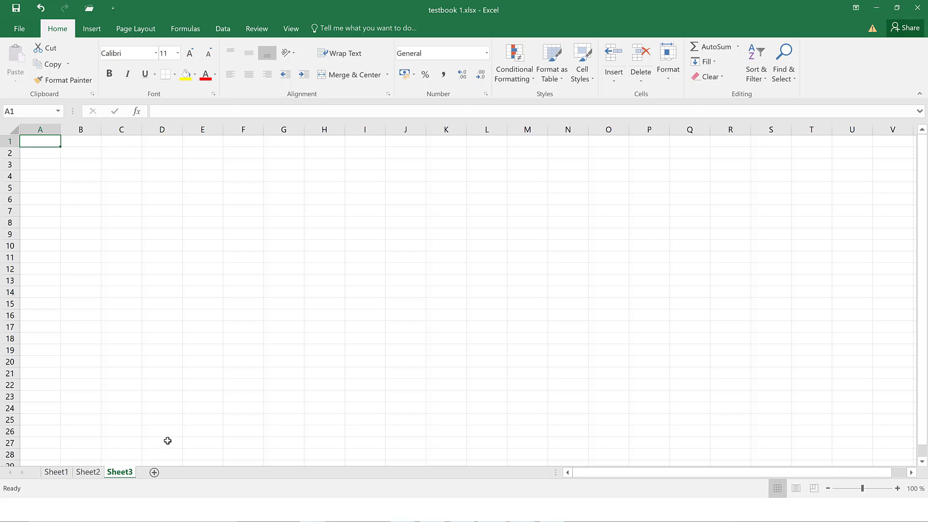
Step: Insert a blank worksheet directly before Sheet1, and add two more blank worksheets in front of it
right_click(120, 472)
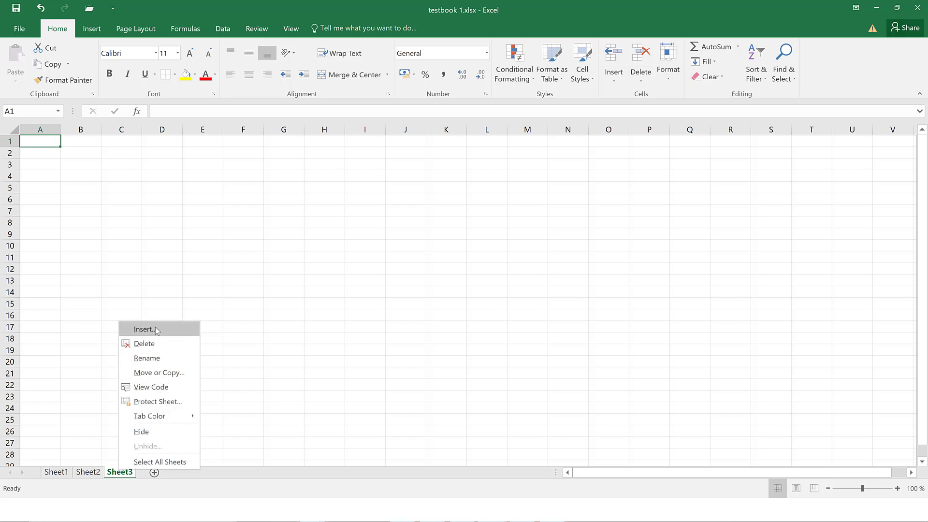
click(57, 482)
click(57, 472)
right_click(58, 472)
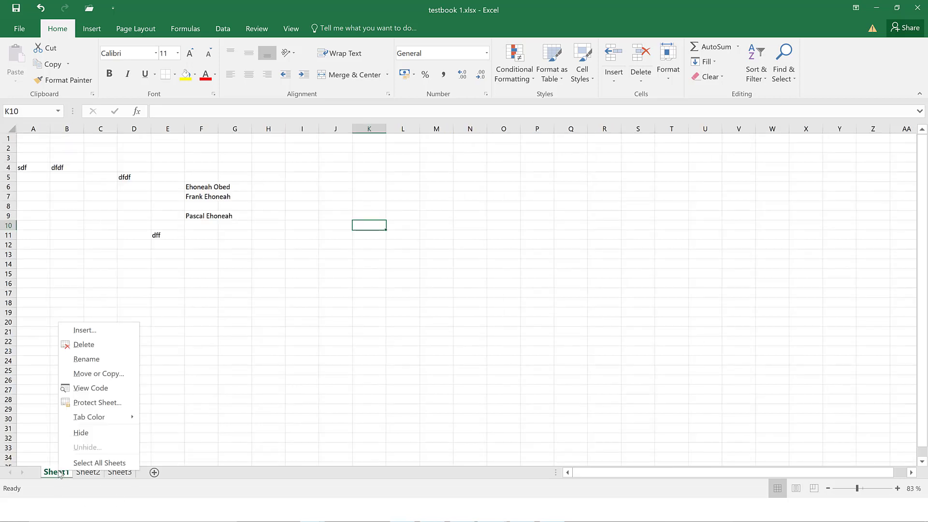
click(94, 333)
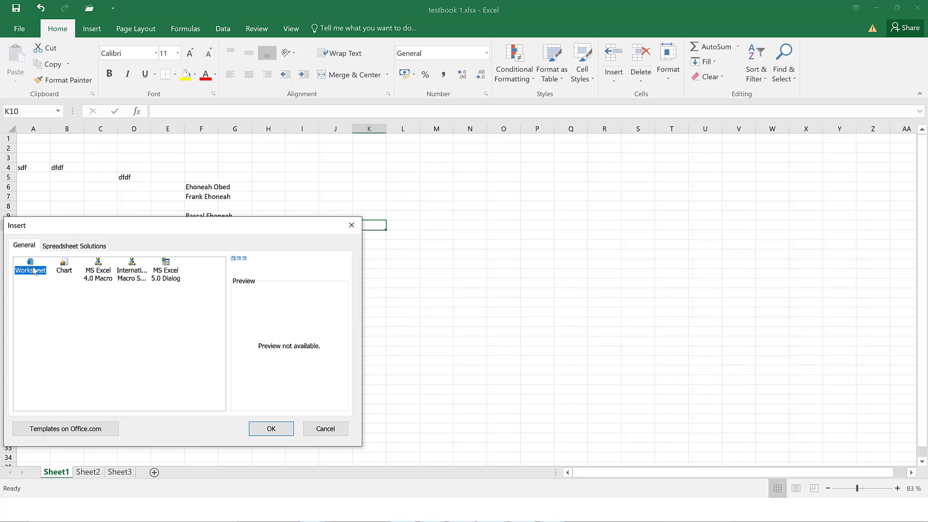
click(270, 429)
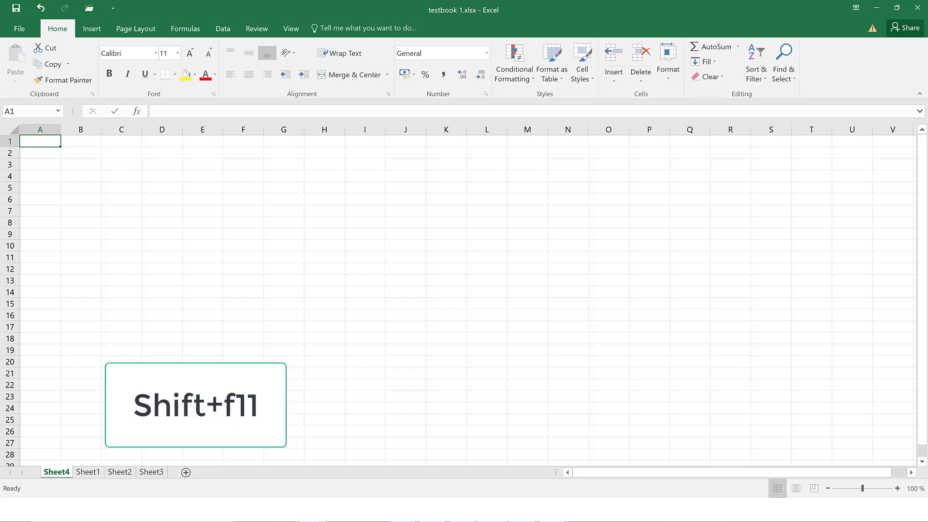
key(shift+F11)
key(shift+F11)
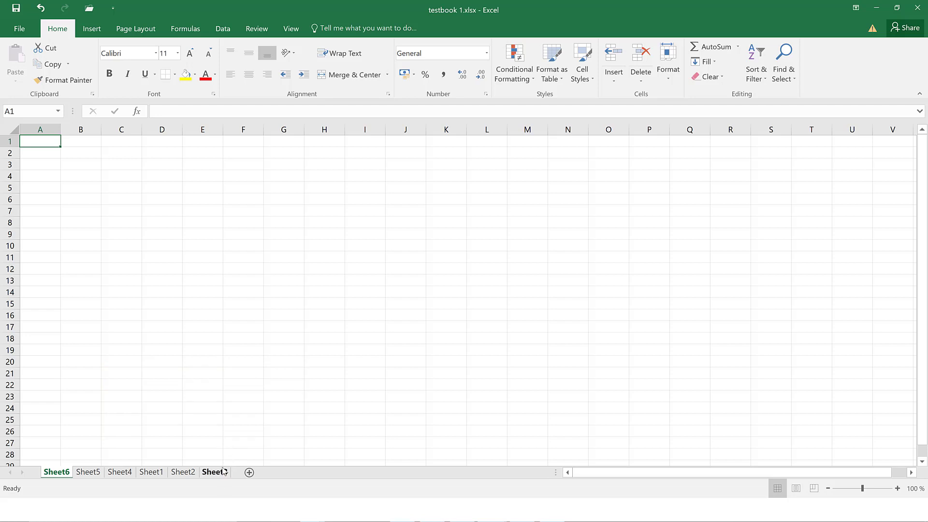
Step: Look through the workbook's worksheets one after another, from Sheet3 back to Sheet5 and forward again
click(224, 472)
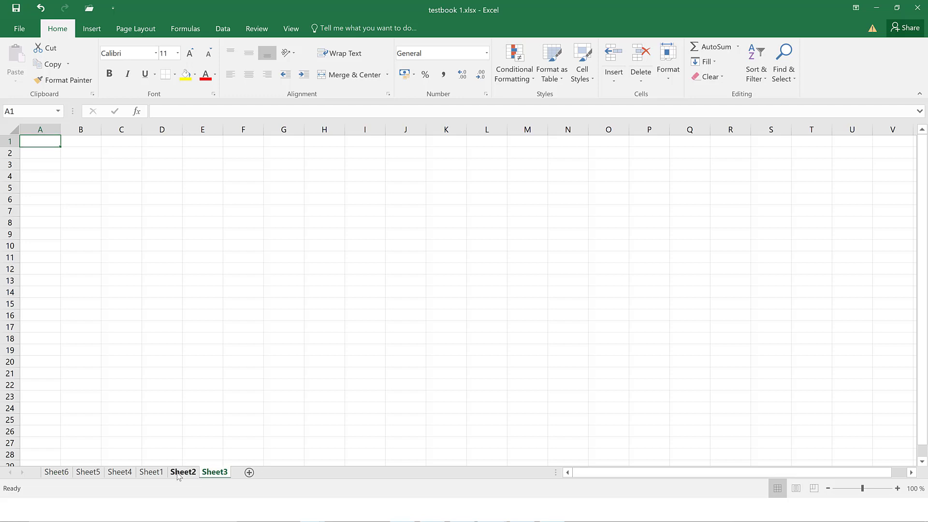
click(183, 473)
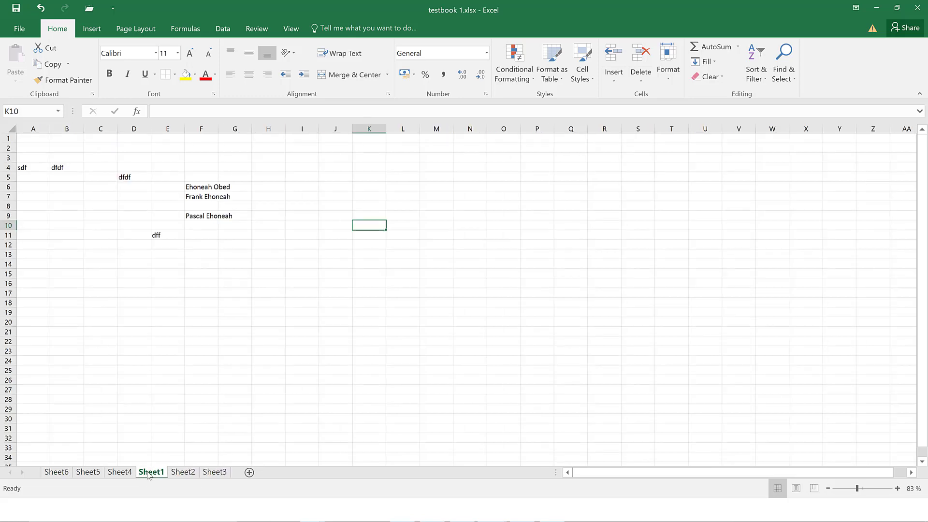
click(118, 473)
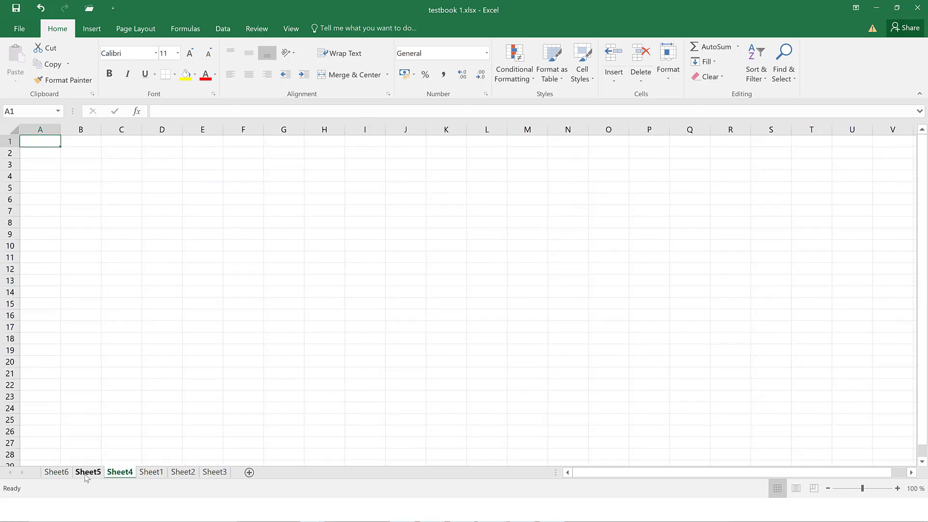
click(56, 472)
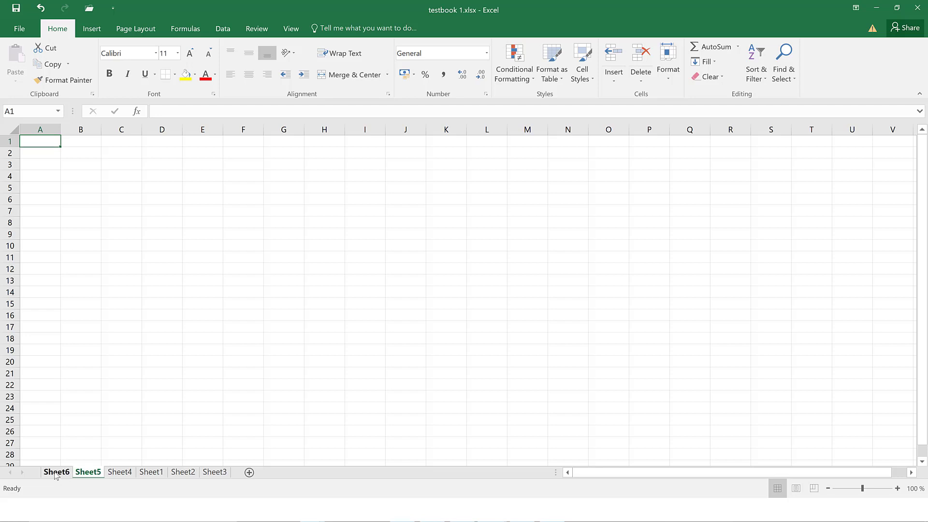
click(118, 473)
click(155, 476)
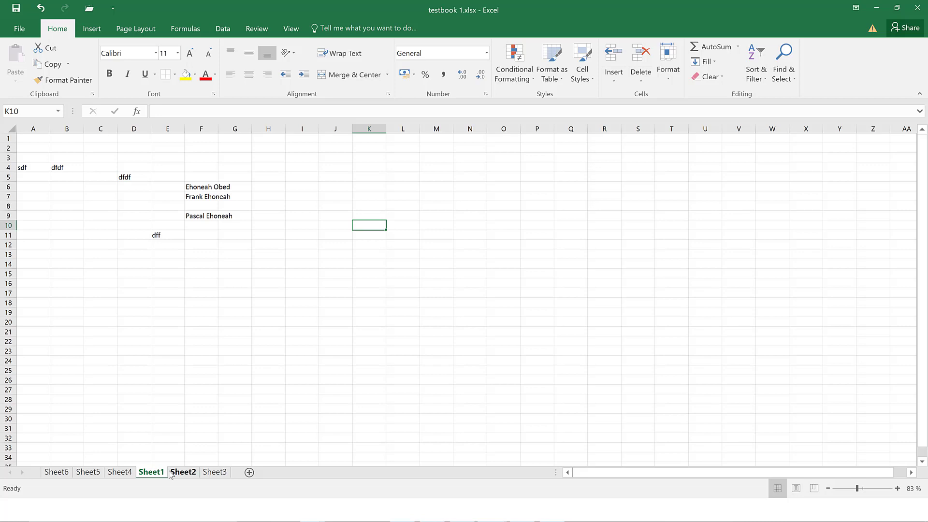
click(211, 477)
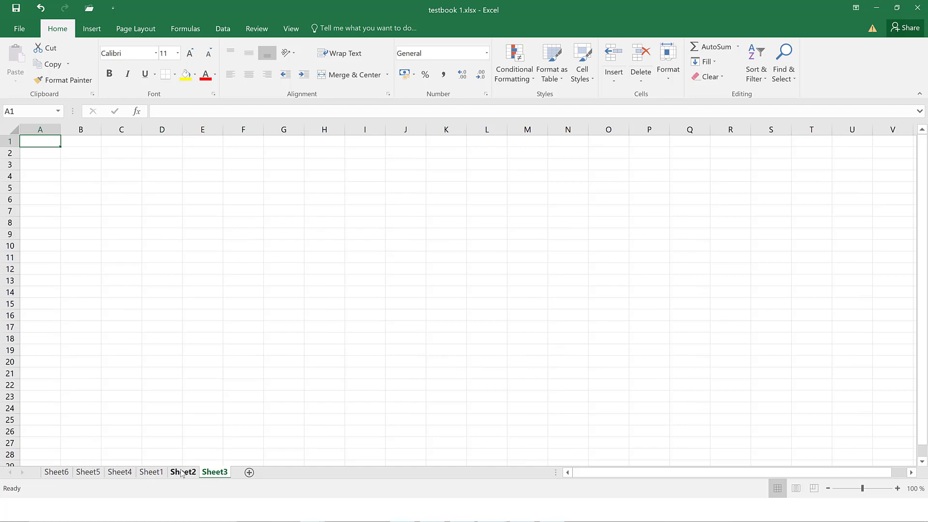
Step: Rename the Sheet6 worksheet as Sunday
click(57, 473)
right_click(56, 475)
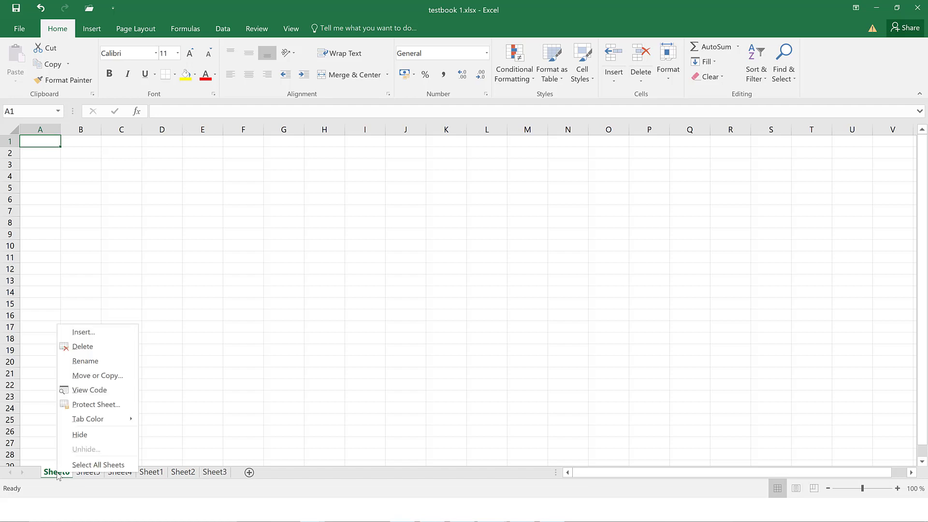
click(99, 362)
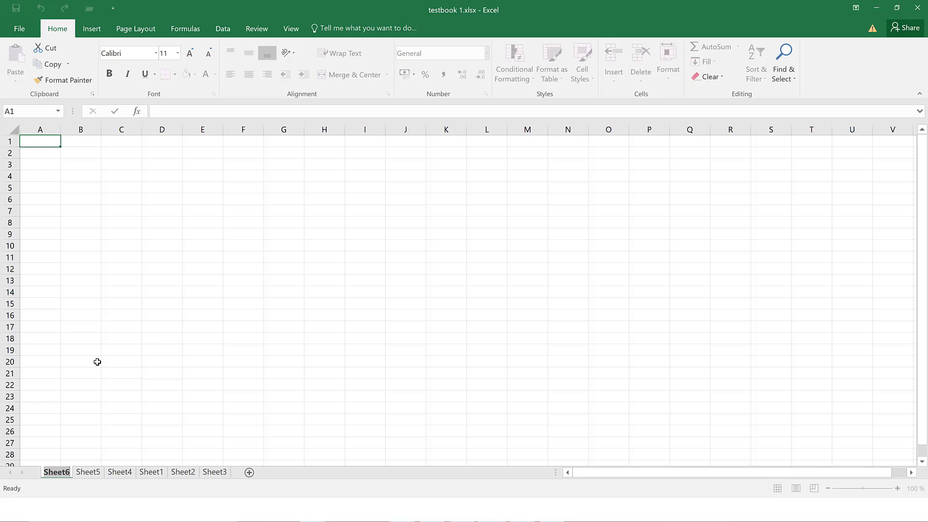
text(Sunday)
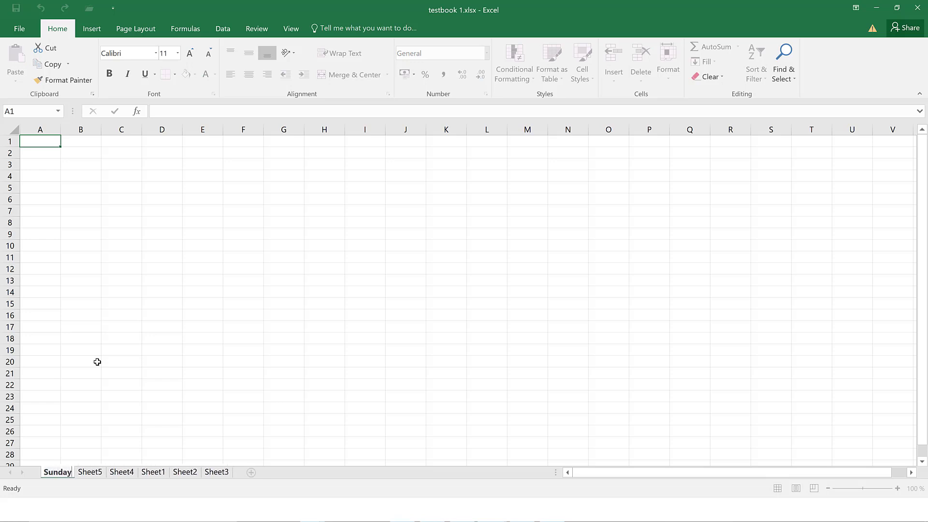
key(Return)
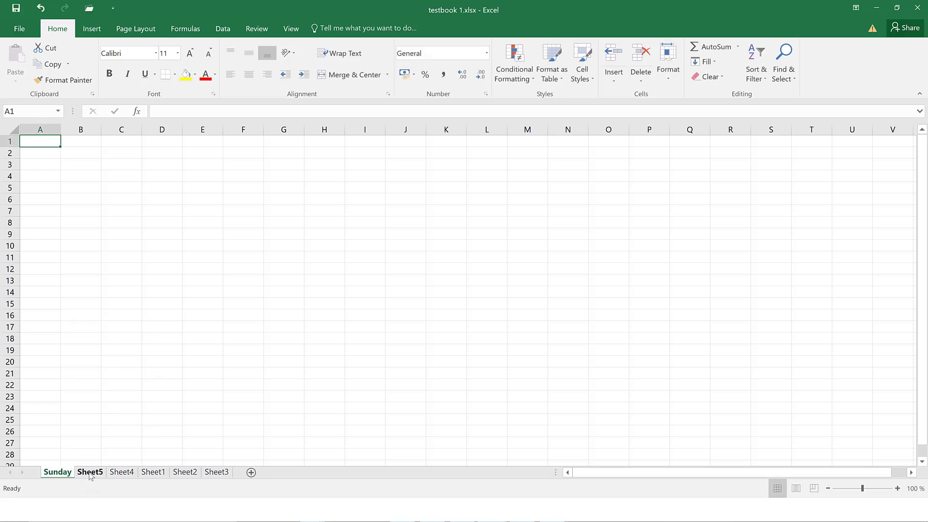
Step: Rename the Sheet5 worksheet as Monday
right_click(89, 475)
click(147, 358)
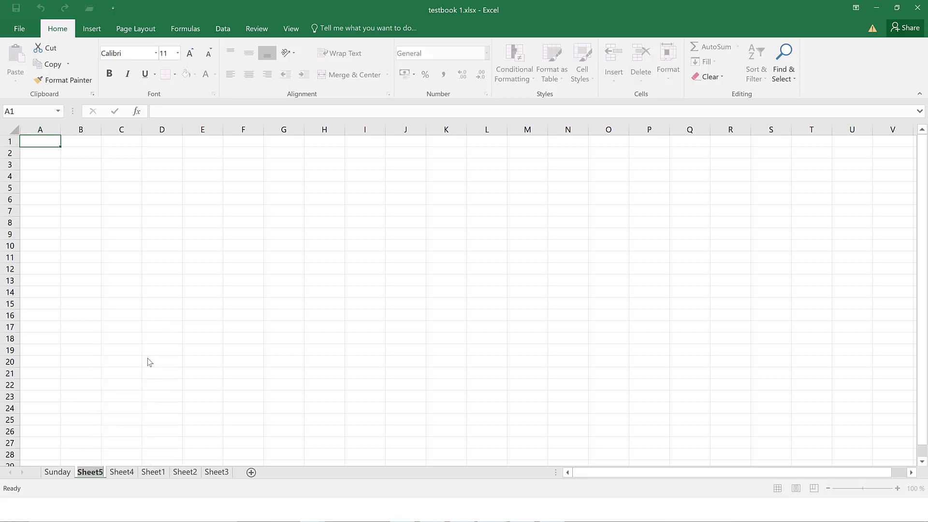
text(Monday)
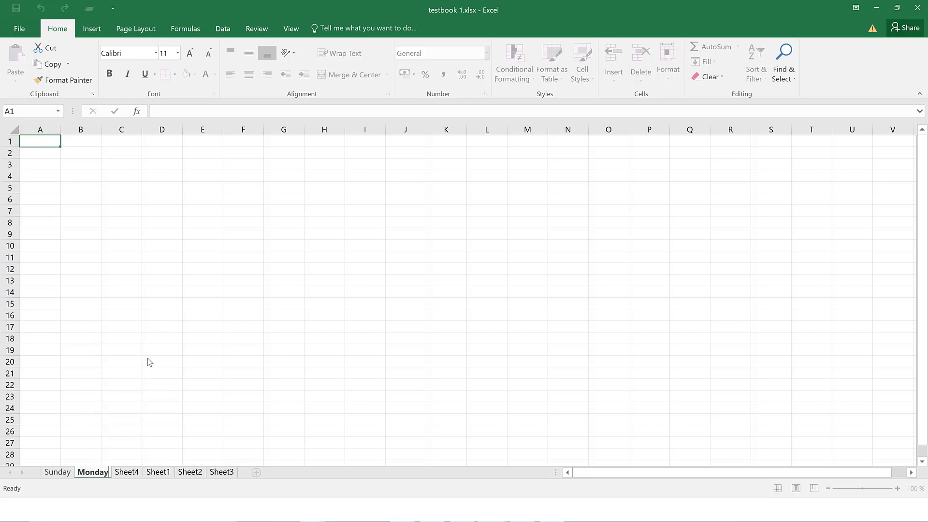
key(Return)
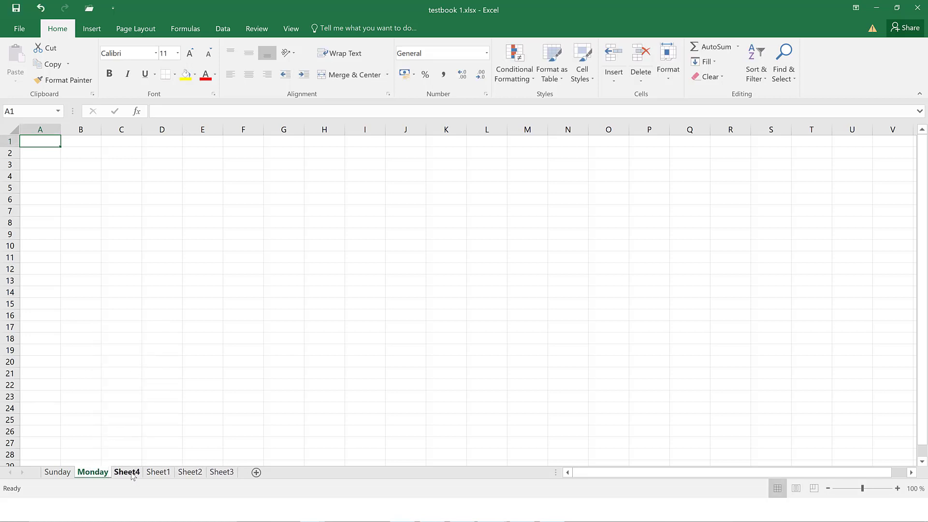
Step: Rename the Sheet4 worksheet as Tuesday
right_click(131, 476)
click(170, 360)
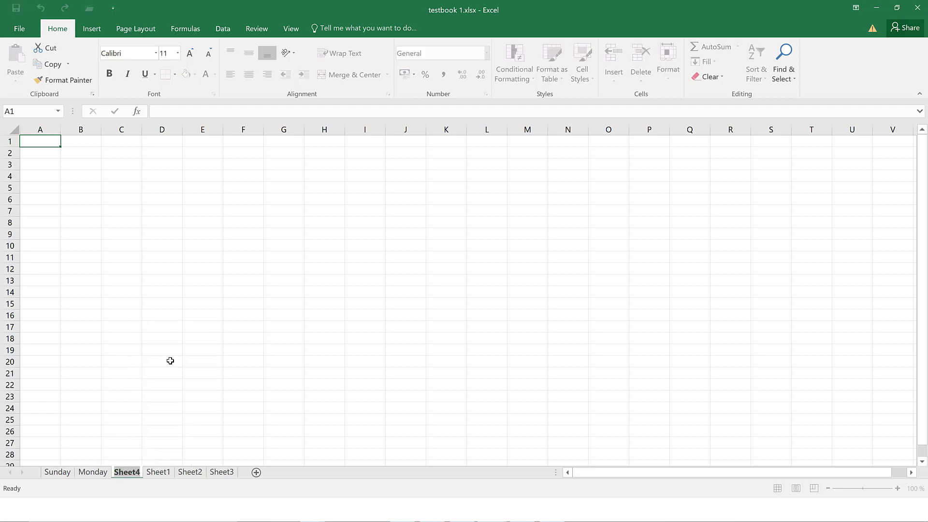
text(Tuesday)
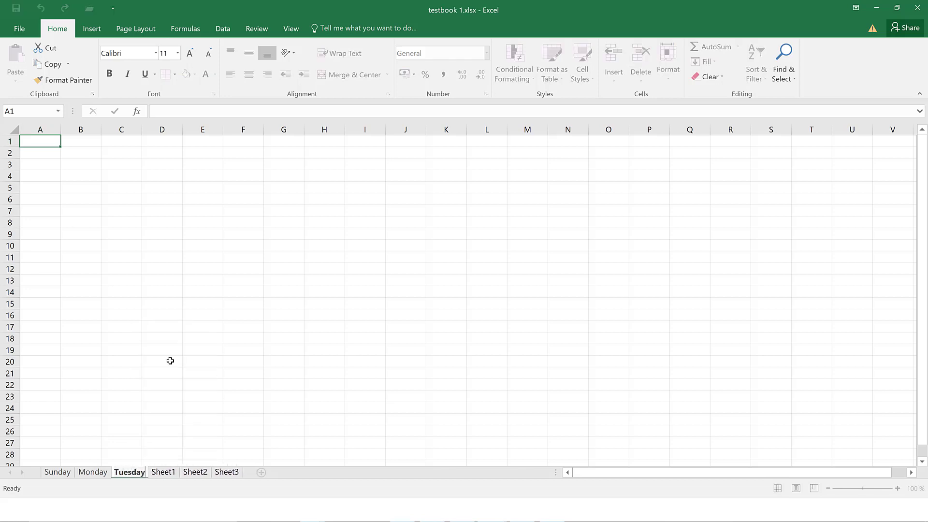
key(Return)
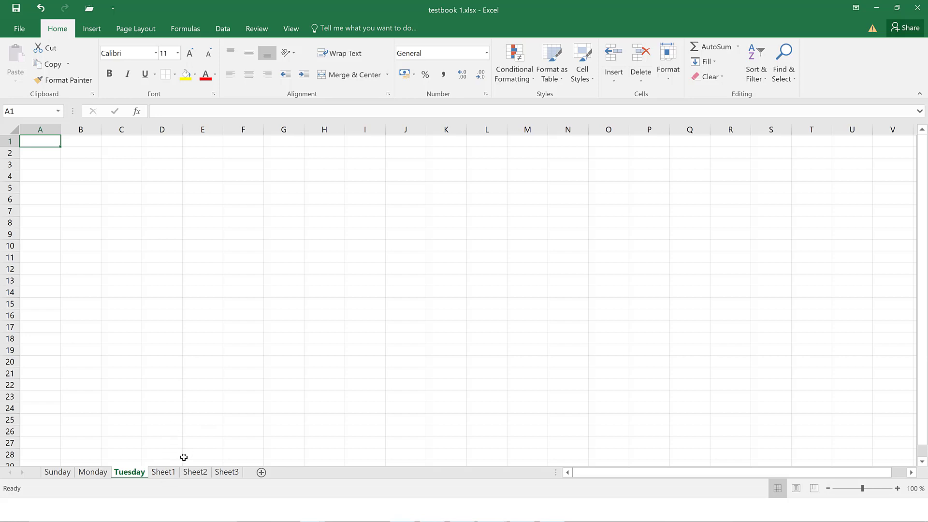
Step: Check Sheet1, Sheet2 and Sheet3, and hide the Sheet2 worksheet
click(163, 472)
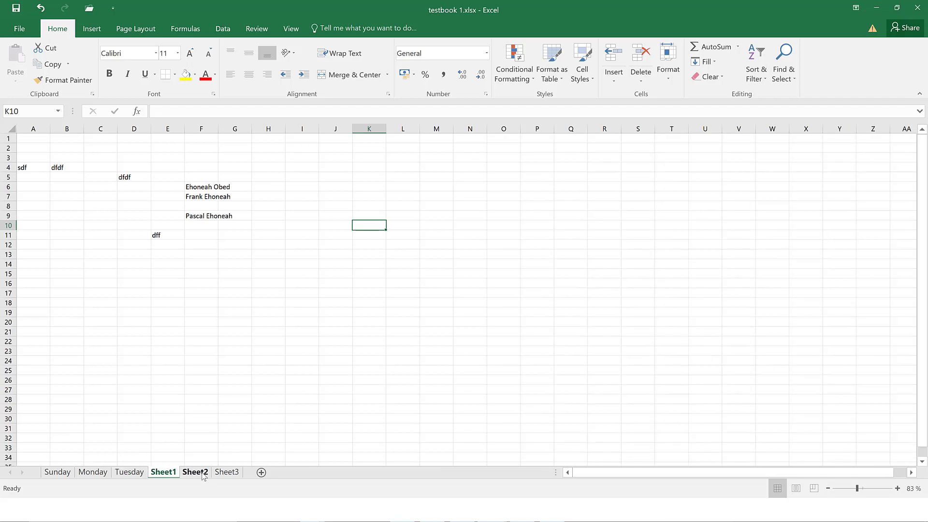
click(195, 472)
click(238, 472)
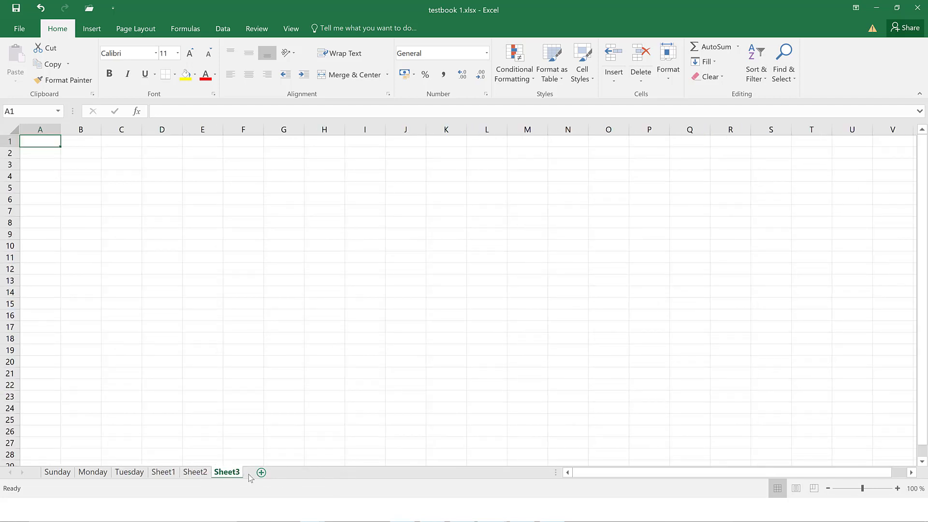
right_click(190, 474)
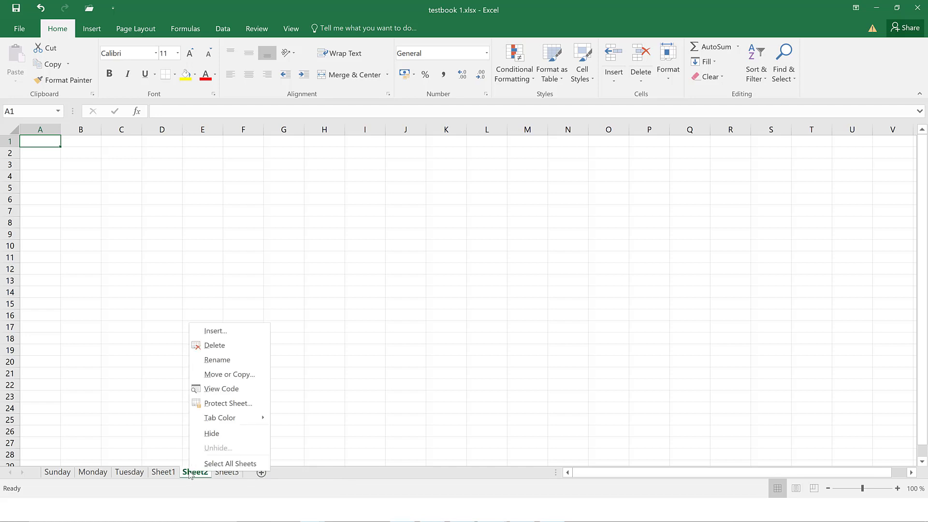
click(215, 434)
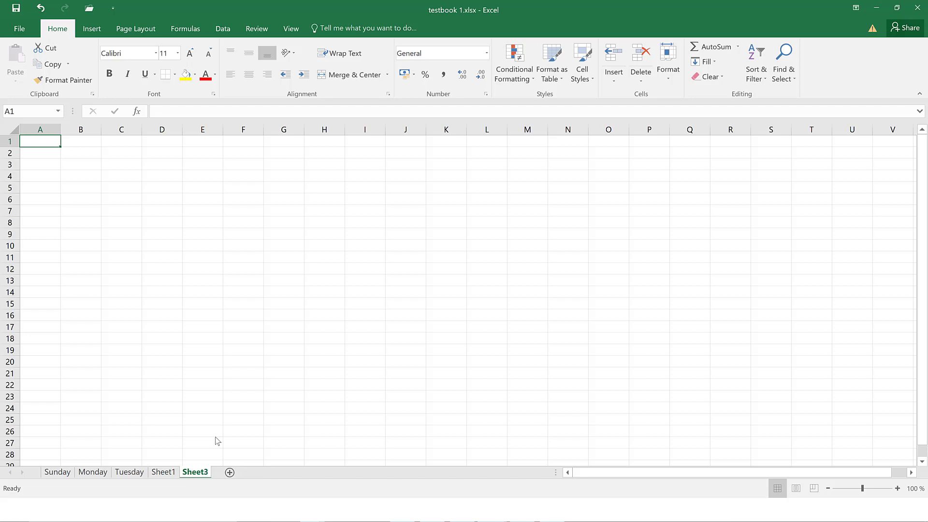
Step: Hide the Tuesday worksheet
click(128, 476)
right_click(129, 476)
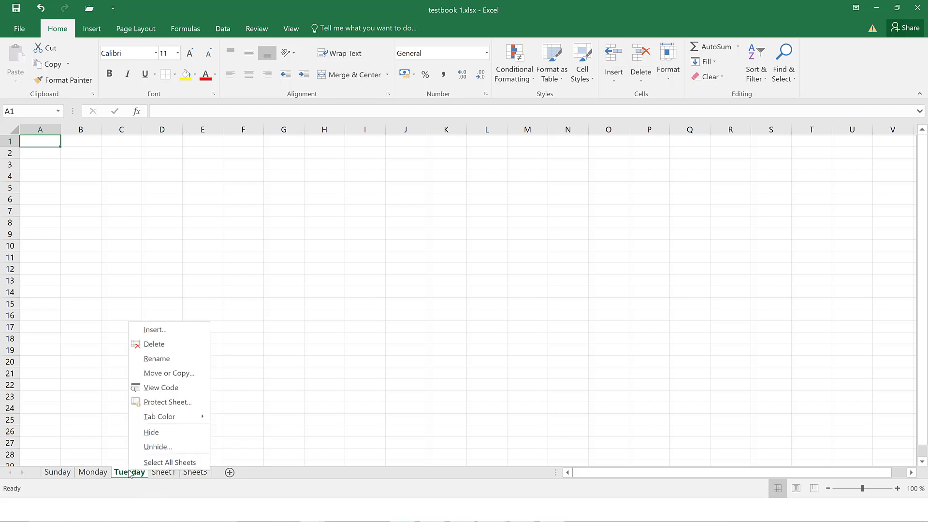
click(154, 432)
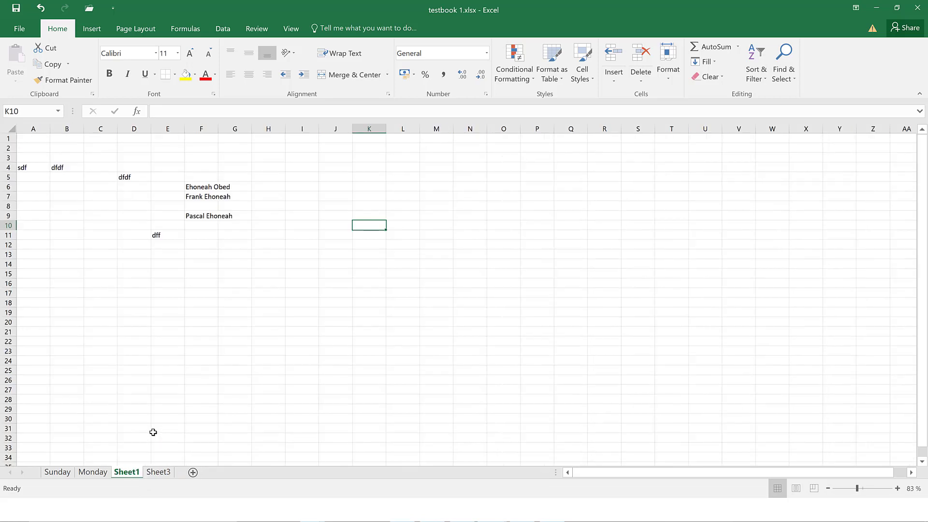
Step: Hide the Sunday worksheet
click(58, 474)
right_click(58, 474)
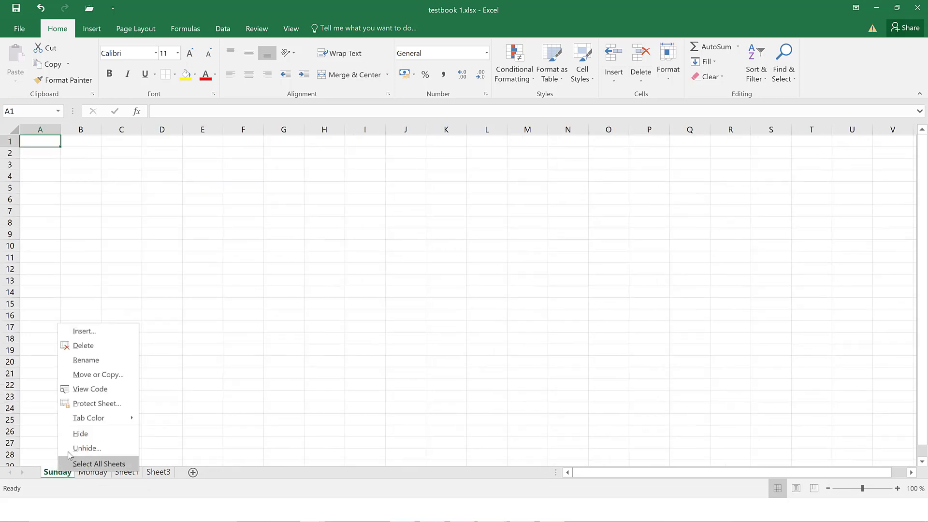
click(81, 434)
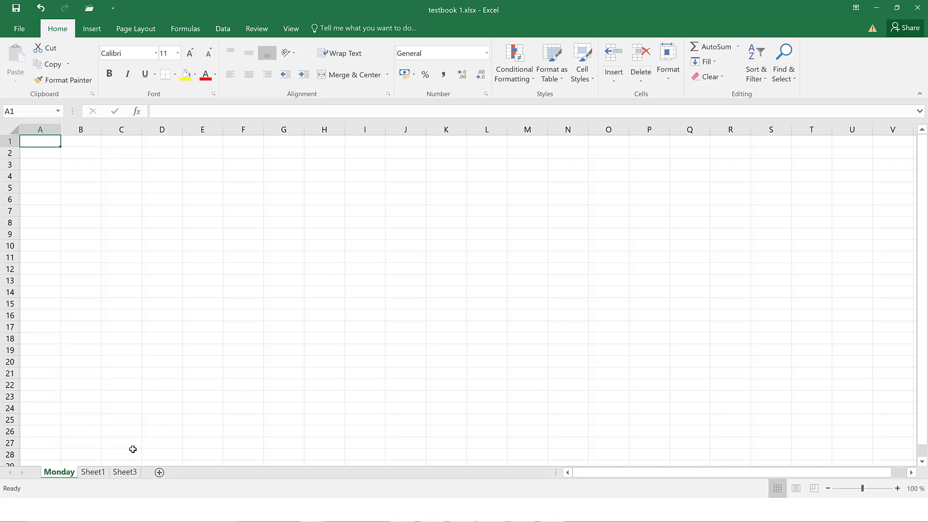
Step: Unhide the Sunday worksheet
right_click(62, 474)
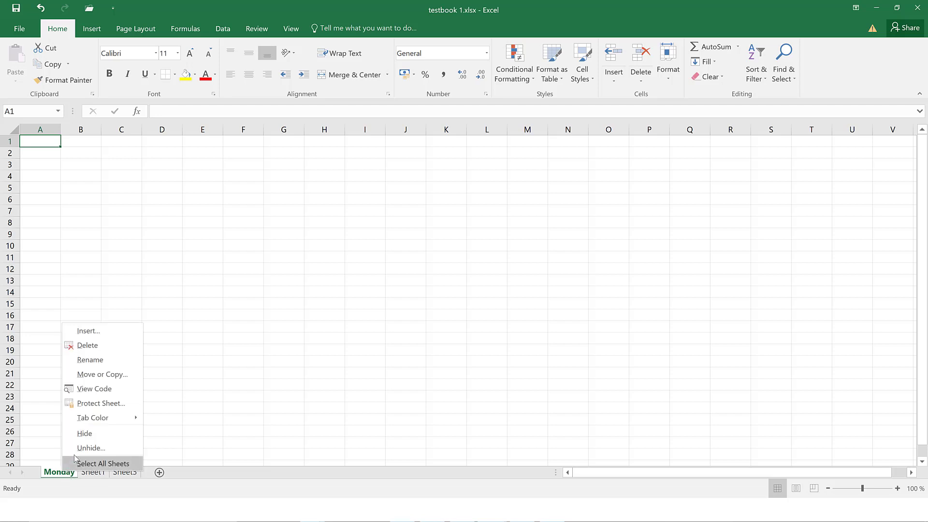
click(101, 449)
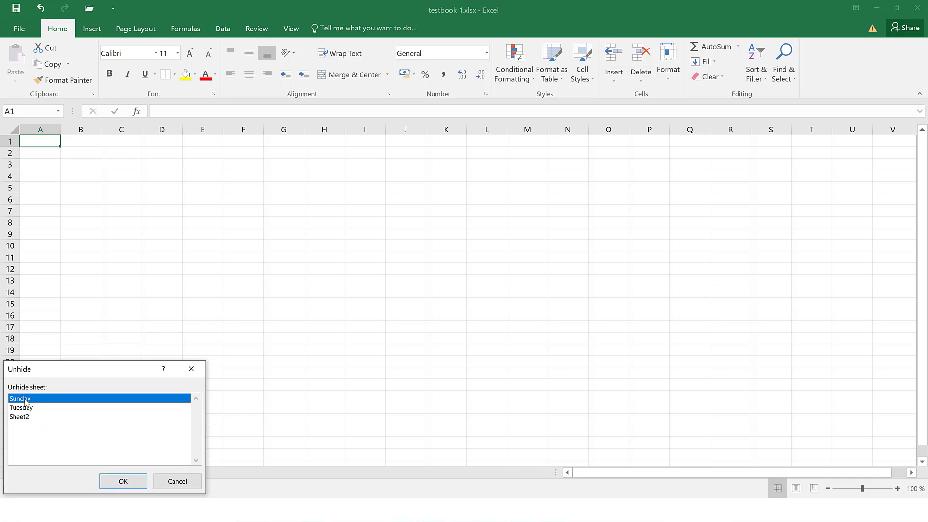
click(122, 481)
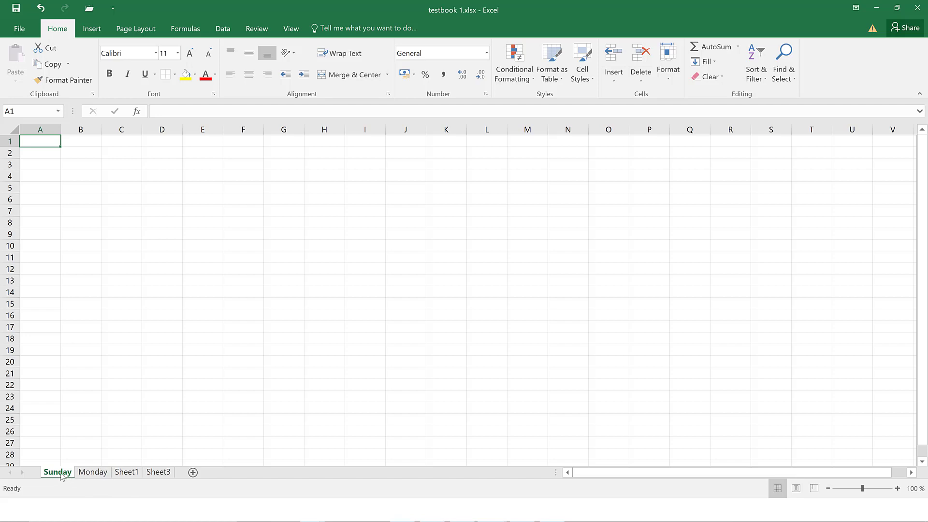
Step: Unhide the Tuesday worksheet
right_click(62, 477)
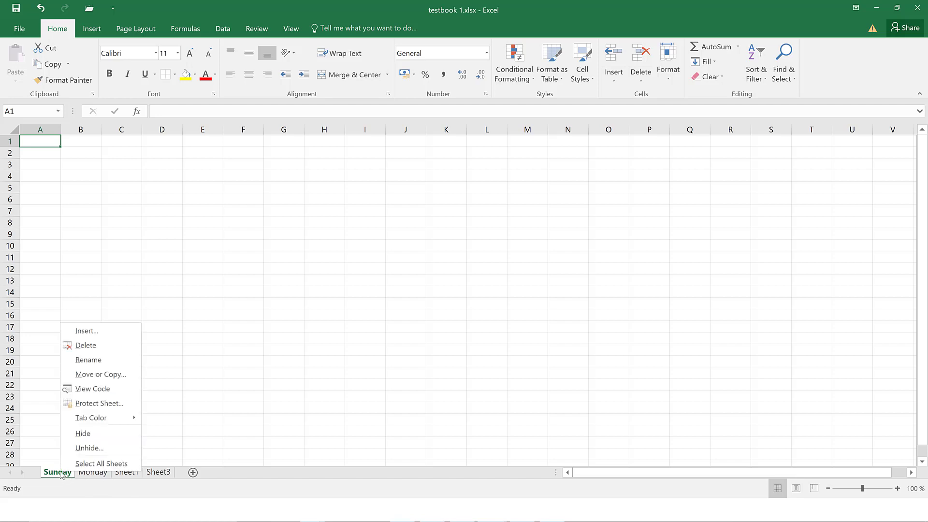
click(96, 449)
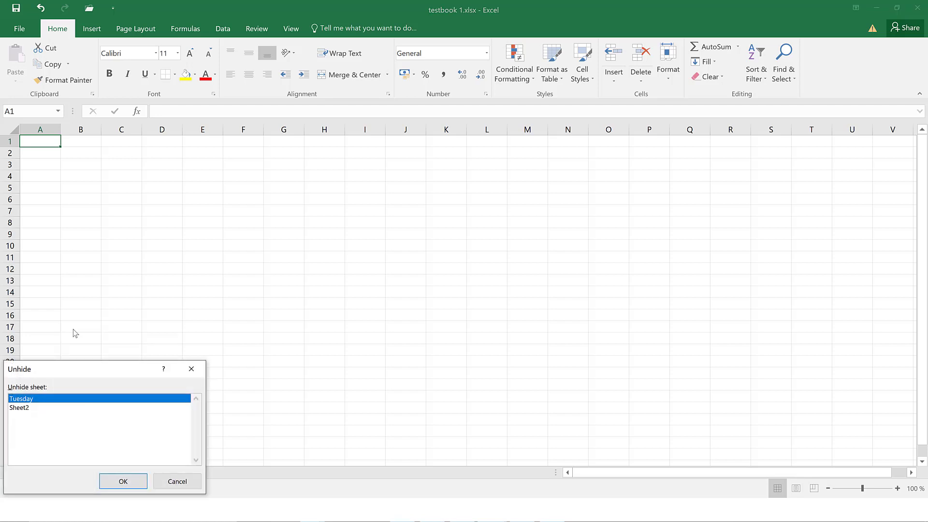
click(130, 481)
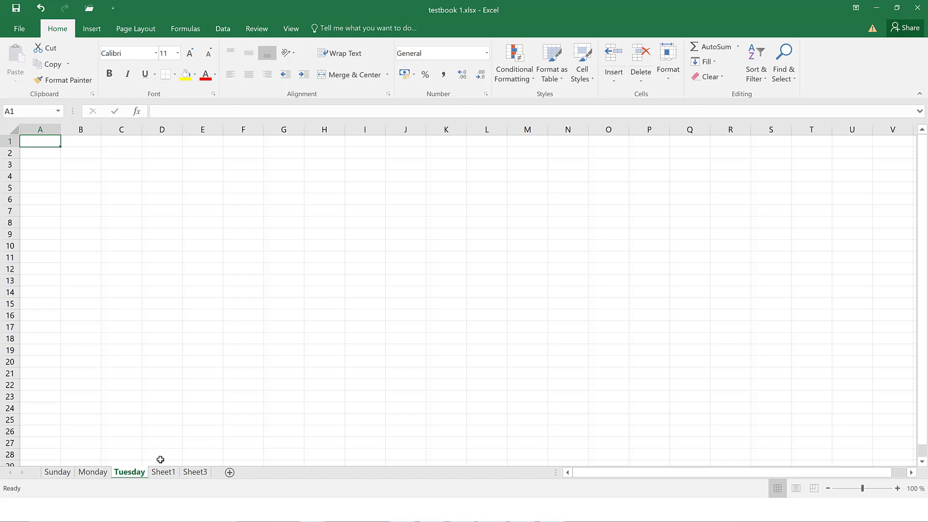
Step: Delete the Sheet3 worksheet from the workbook
click(192, 472)
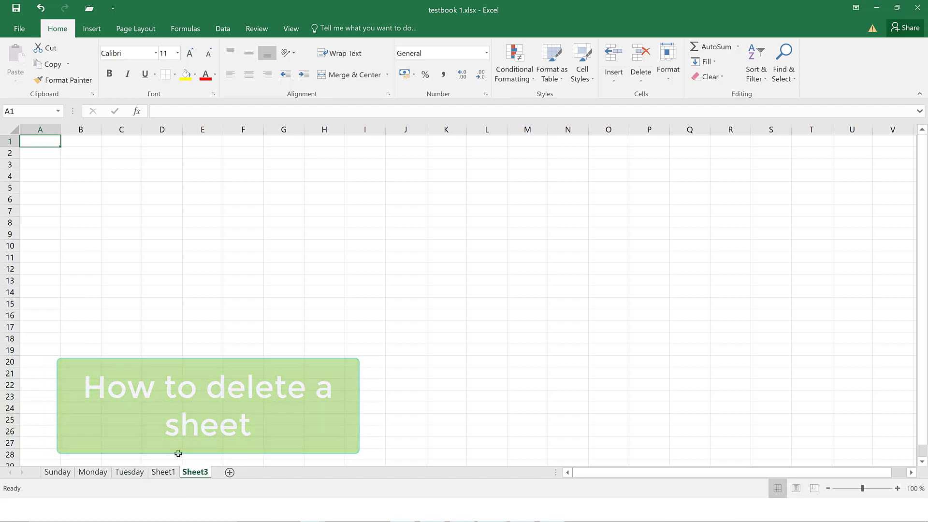
right_click(197, 473)
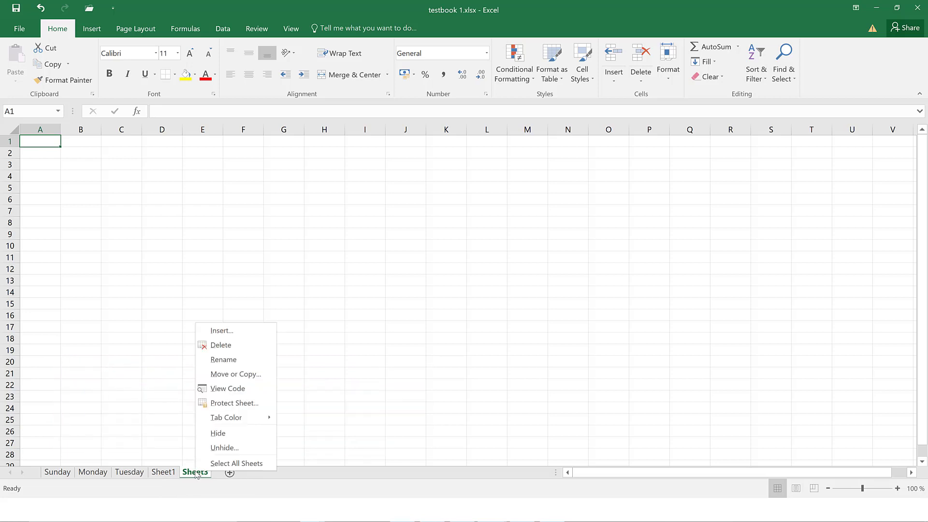
click(237, 347)
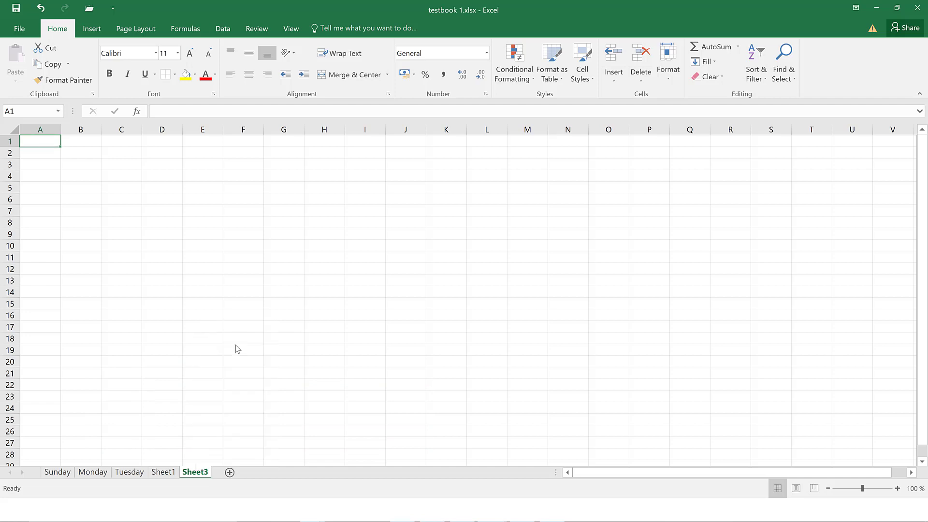